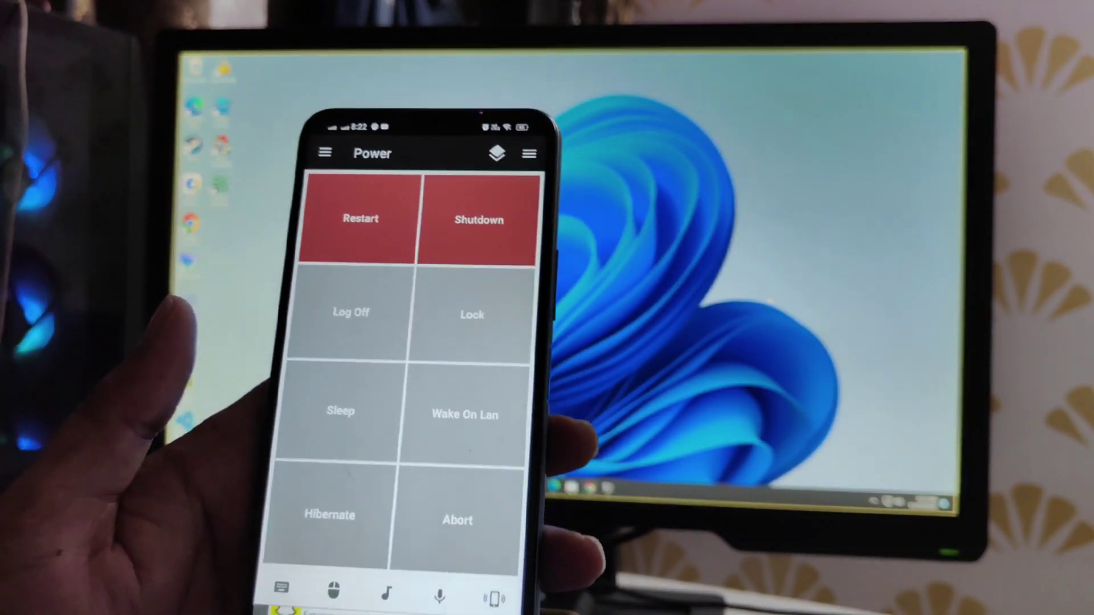
# Lock the Windows PC from the phone's Power remote Lock tile
pyautogui.click(493, 364)
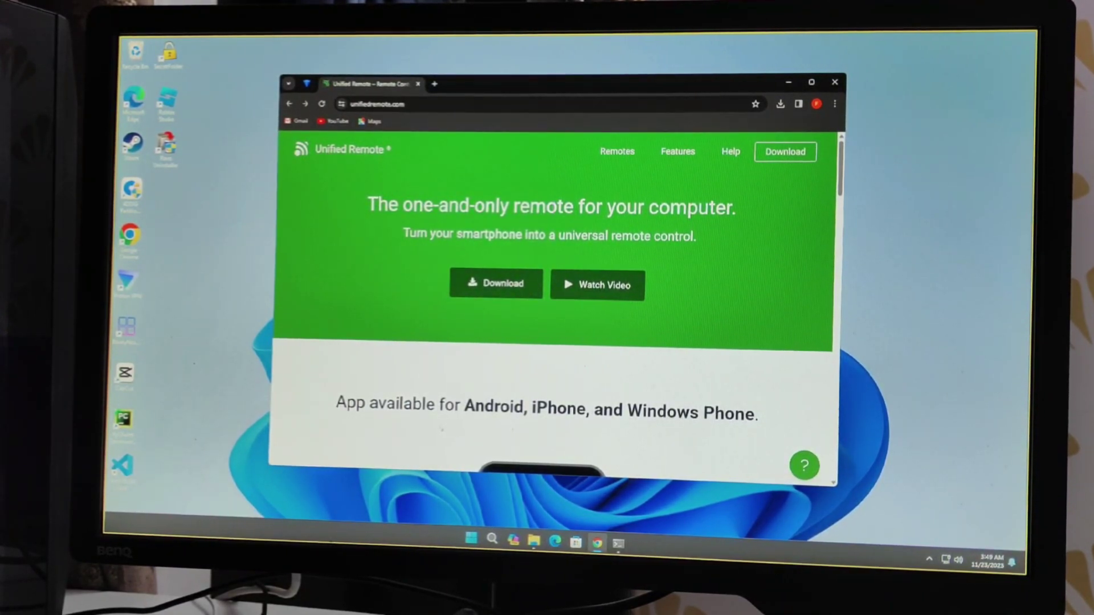
# Download the Windows Unified Remote Server installer via Download > Other Versions and show recent downloads
pyautogui.click(525, 287)
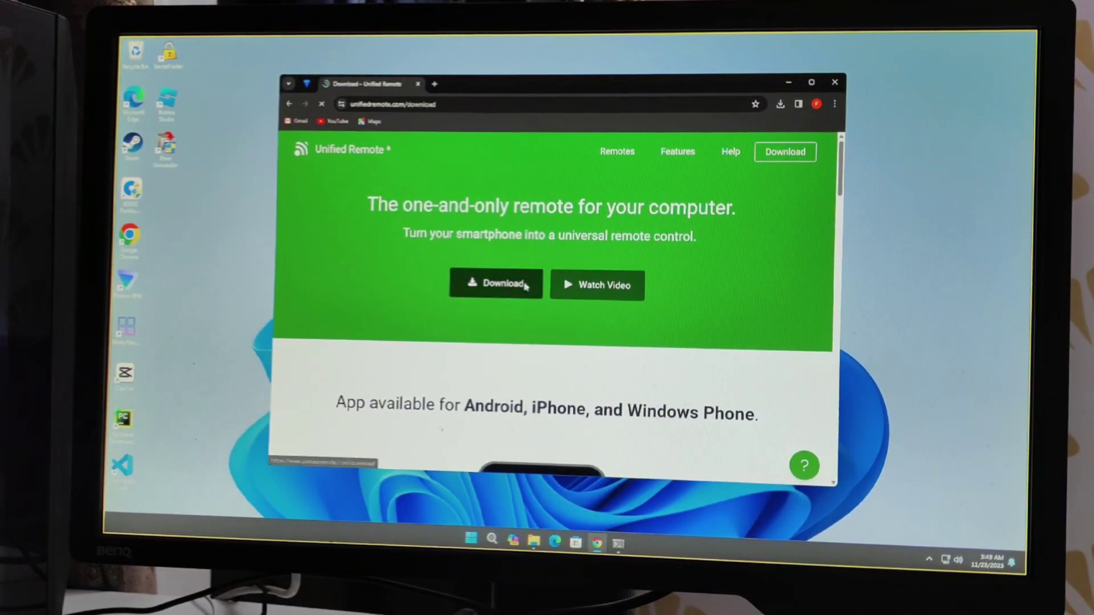
pyautogui.scroll(-1, 525, 285)
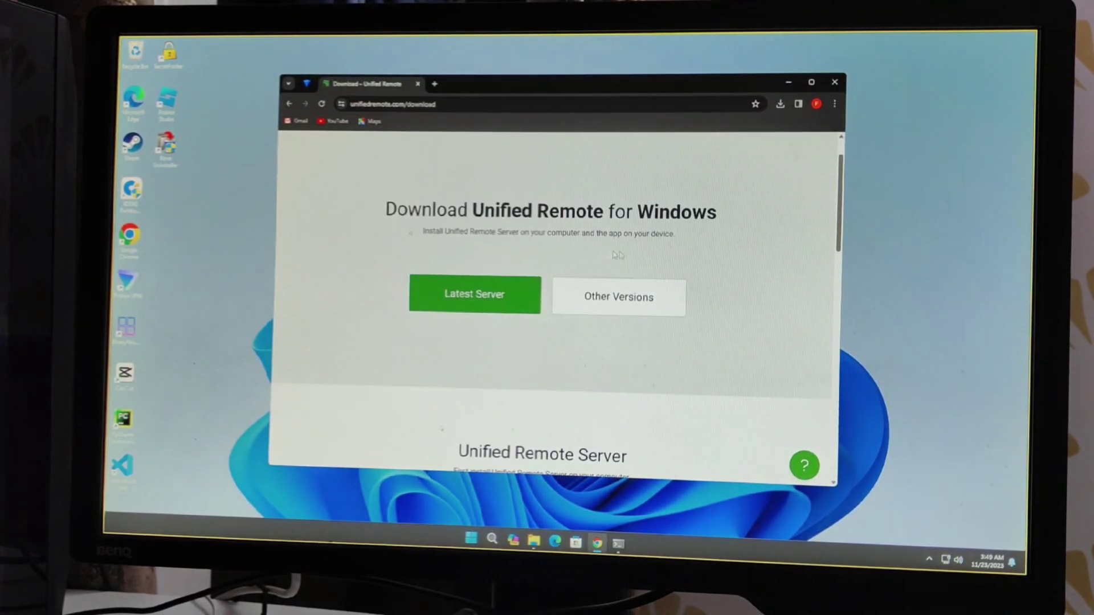
pyautogui.click(626, 306)
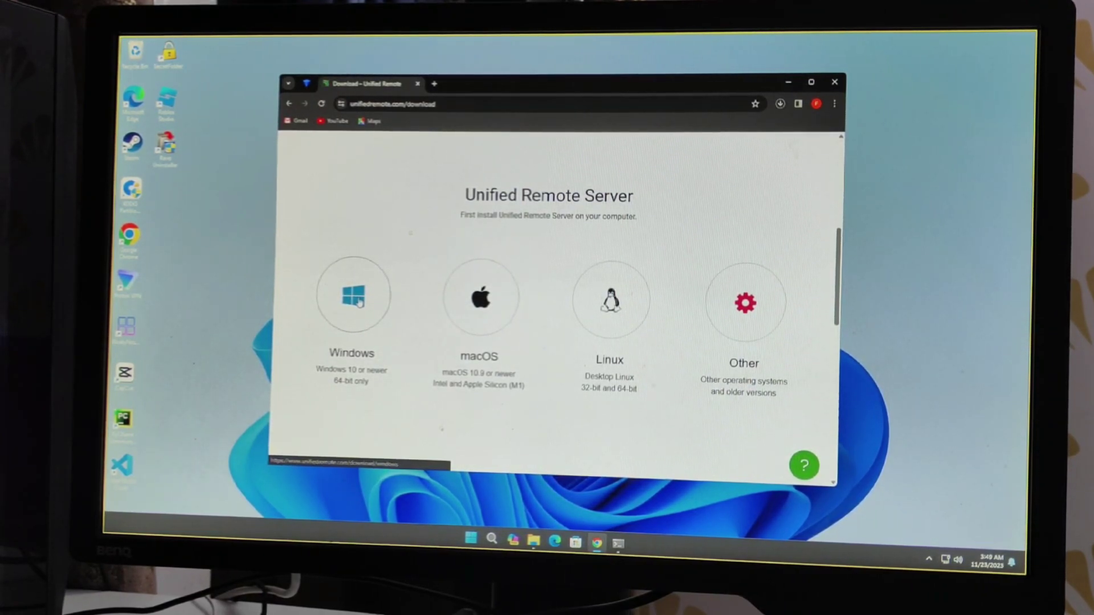
pyautogui.click(359, 301)
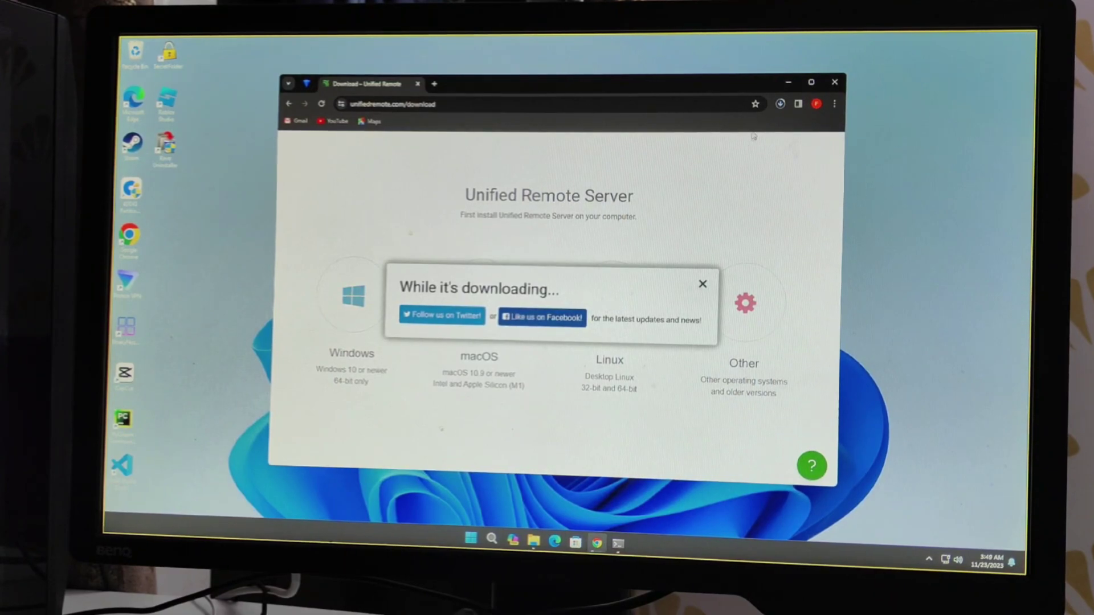
pyautogui.click(780, 105)
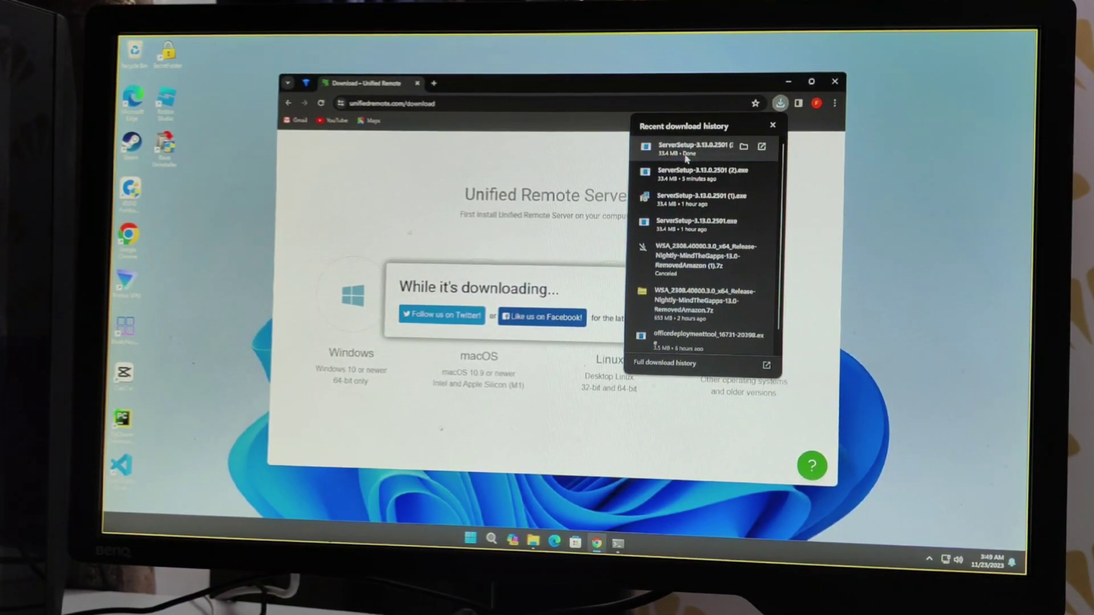
# Run the downloaded ServerSetup installer and allow it through the UAC prompt
pyautogui.click(686, 158)
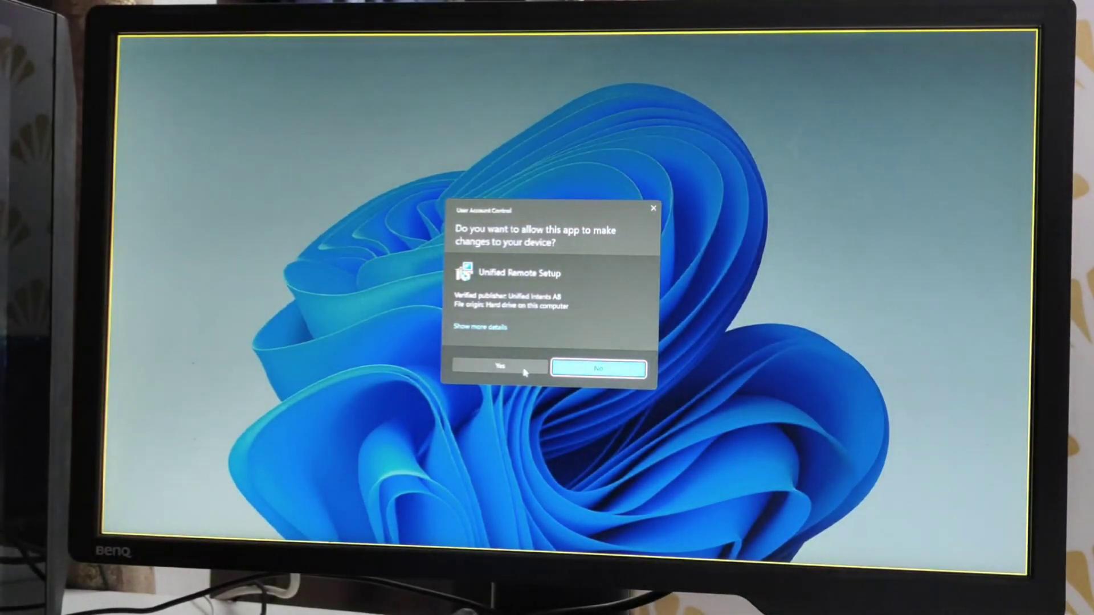
pyautogui.click(523, 372)
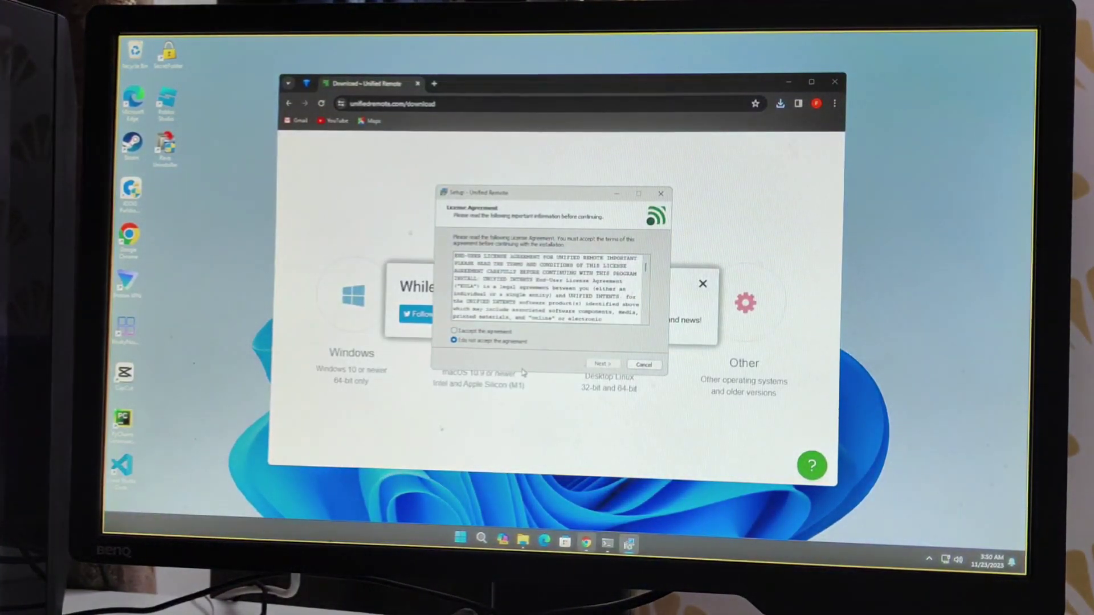
pyautogui.click(787, 82)
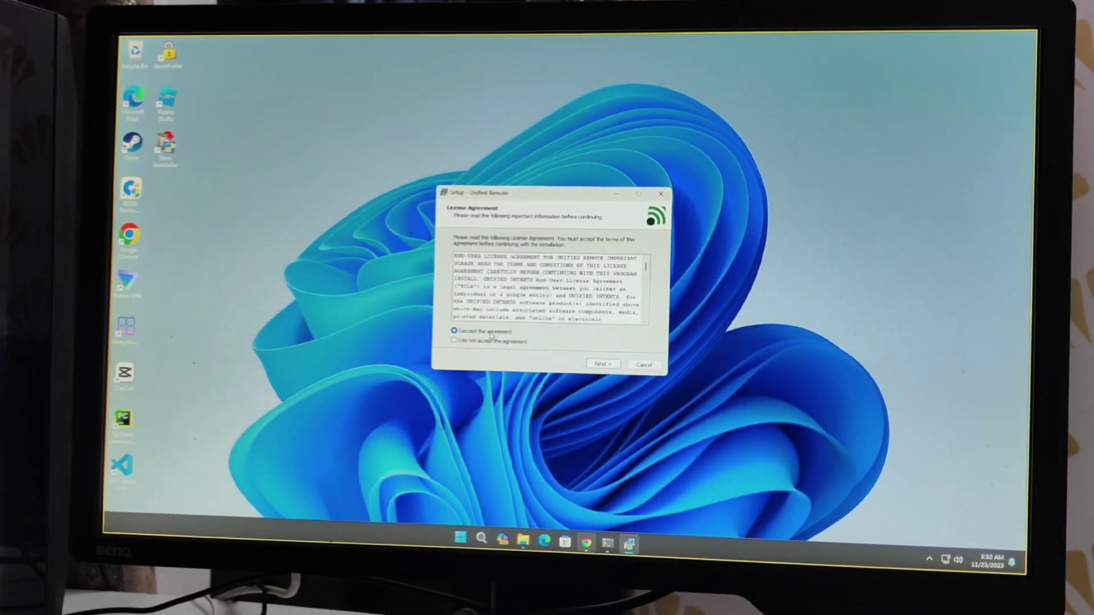
# Accept the license, keep default location, input simulation and additional tasks, and install
pyautogui.click(603, 364)
pyautogui.click(604, 366)
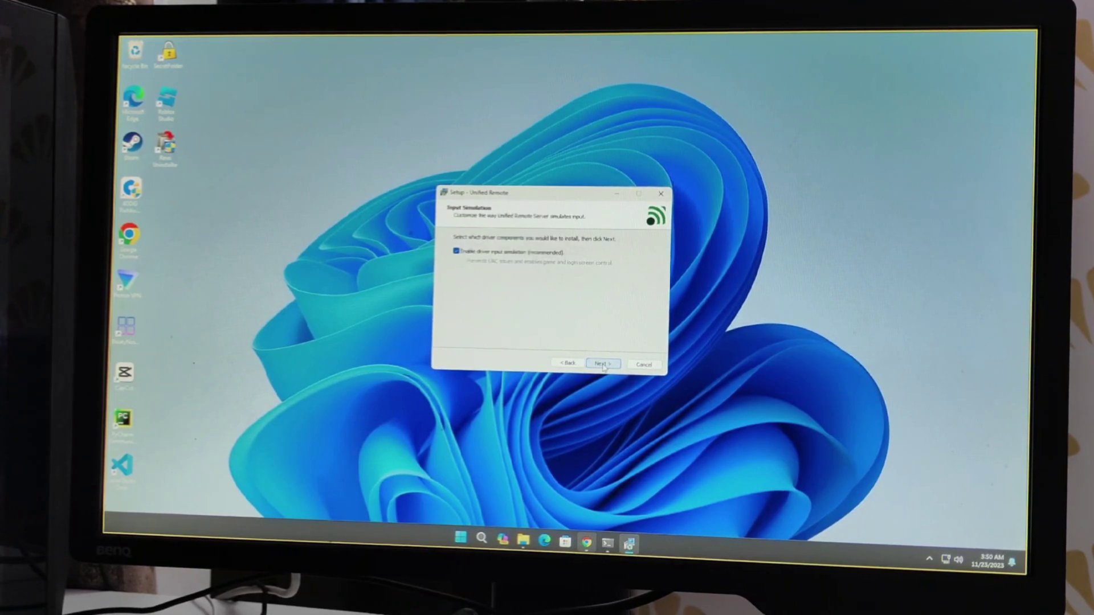
pyautogui.click(604, 367)
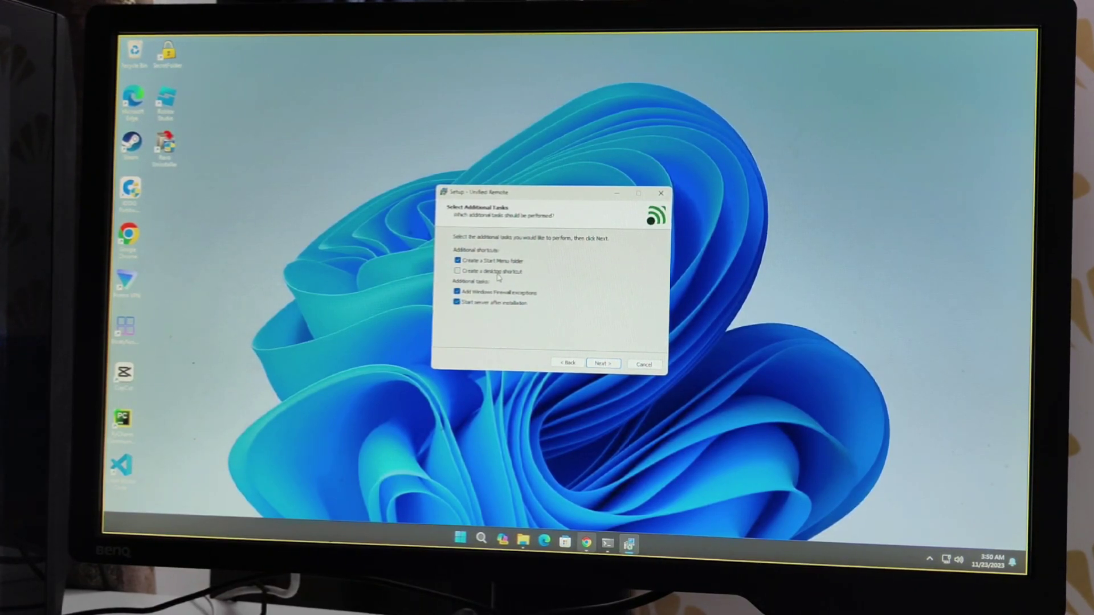
pyautogui.click(604, 366)
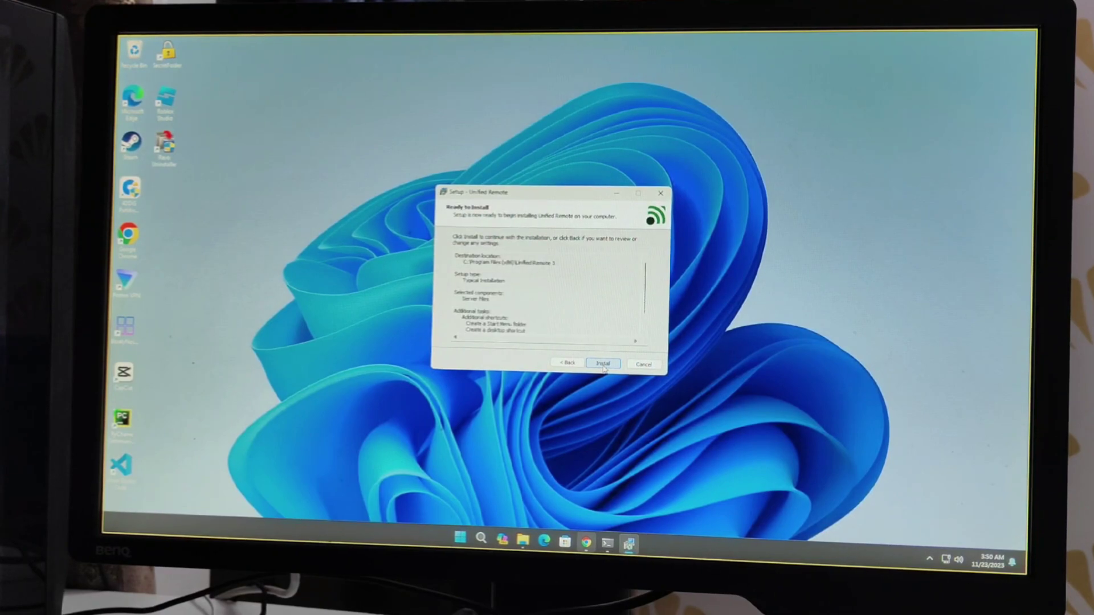
pyautogui.click(604, 366)
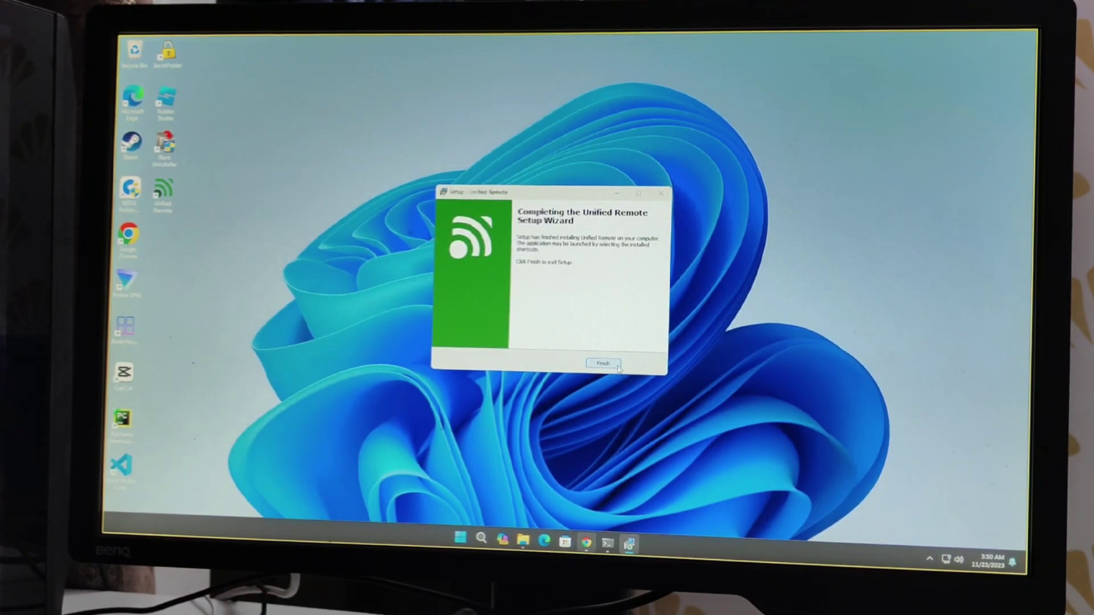
# Finish the setup wizard and open the server Manager status page from the tray icon
pyautogui.click(602, 366)
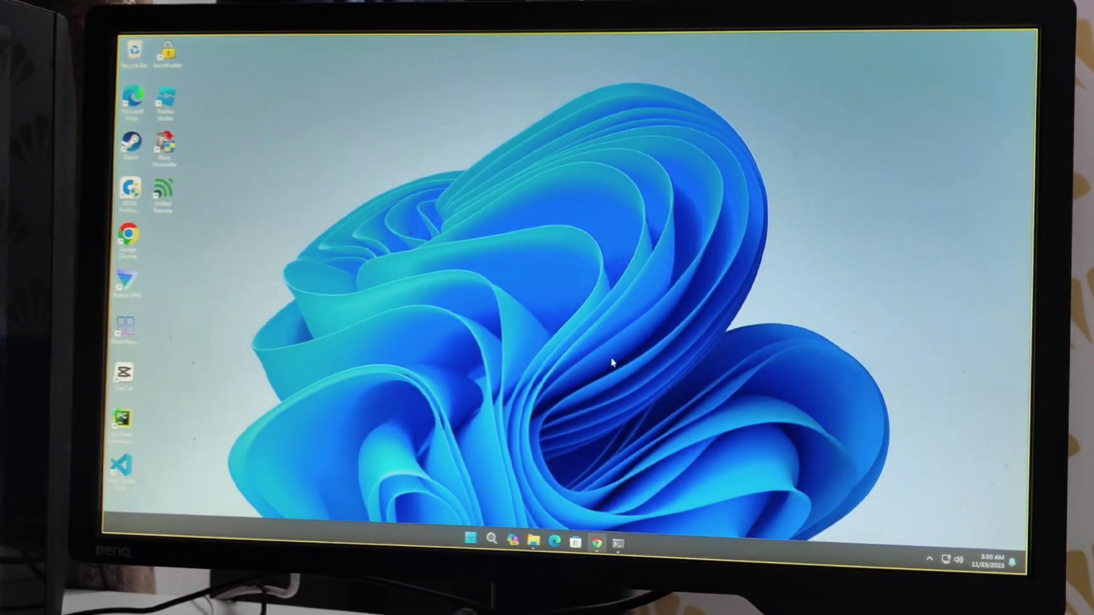
pyautogui.click(931, 562)
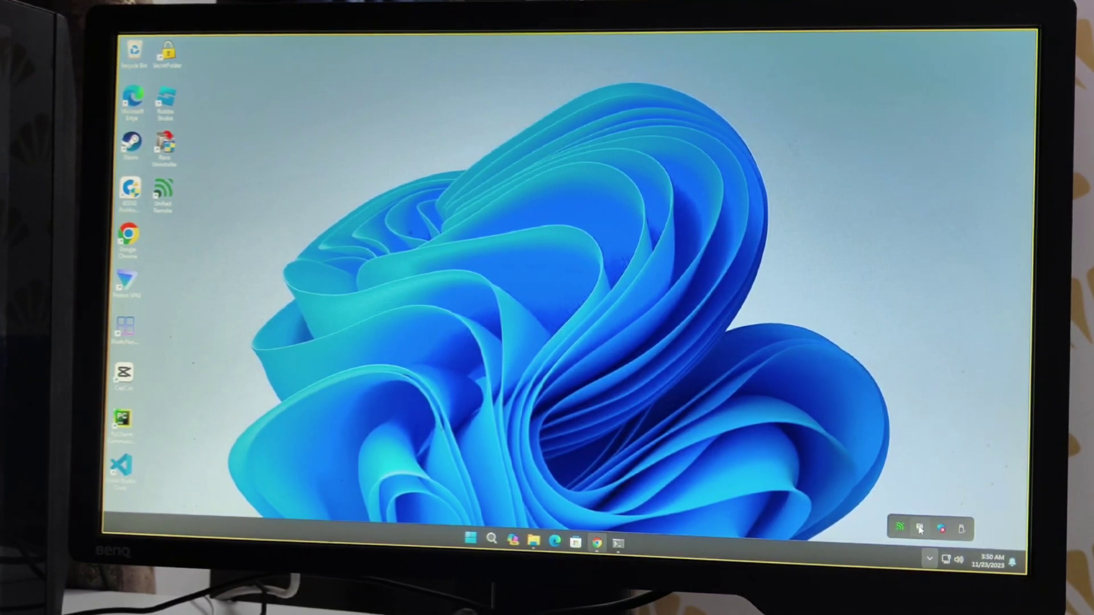
pyautogui.rightClick(899, 530)
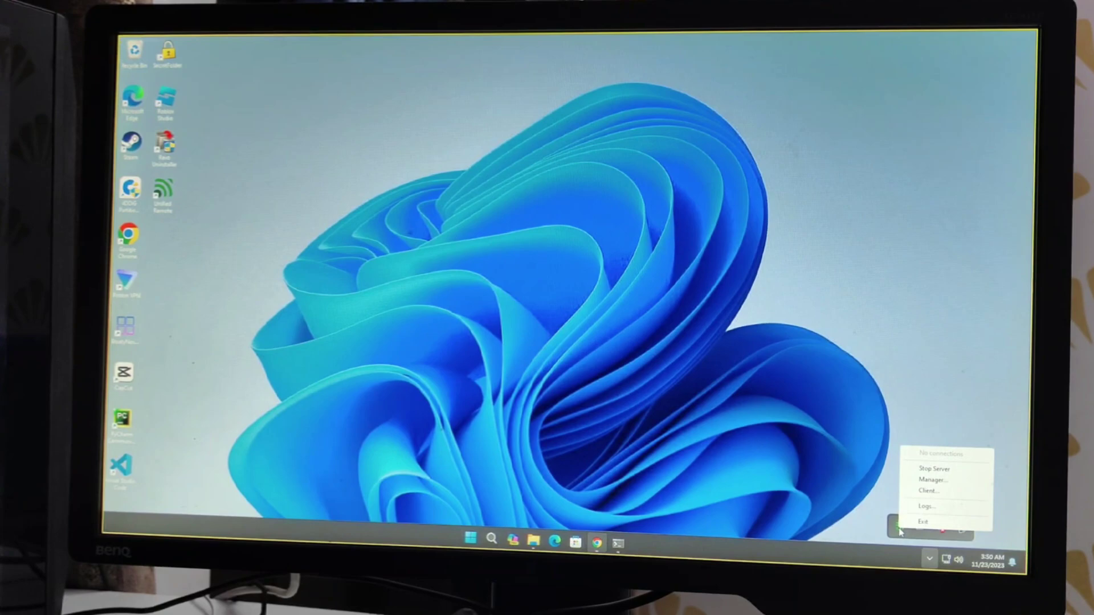
pyautogui.click(931, 481)
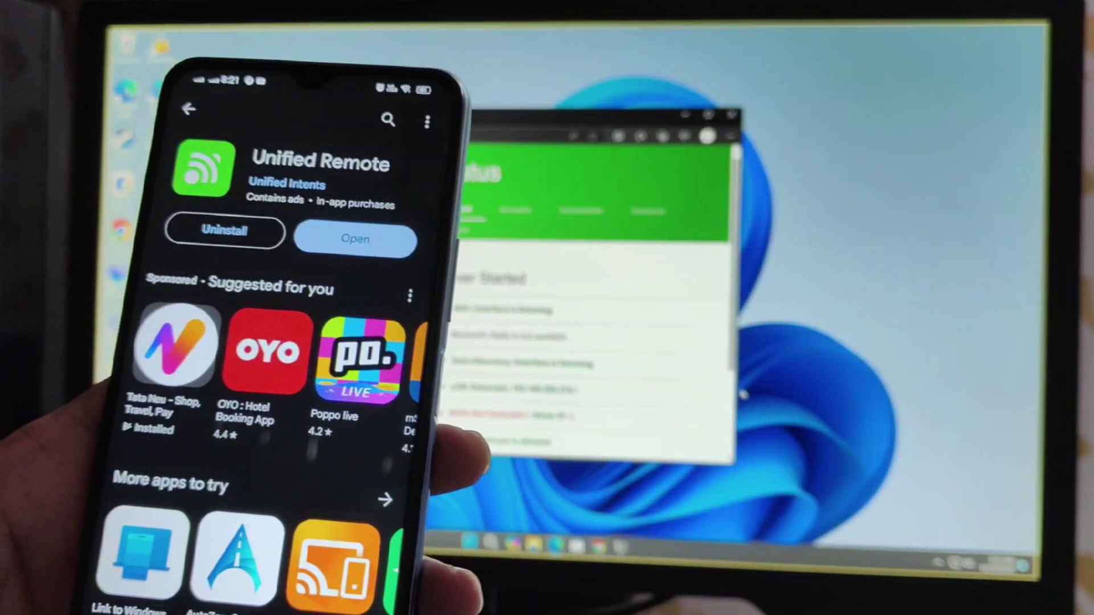
# Launch the installed Unified Remote app from its Play Store page
pyautogui.click(393, 256)
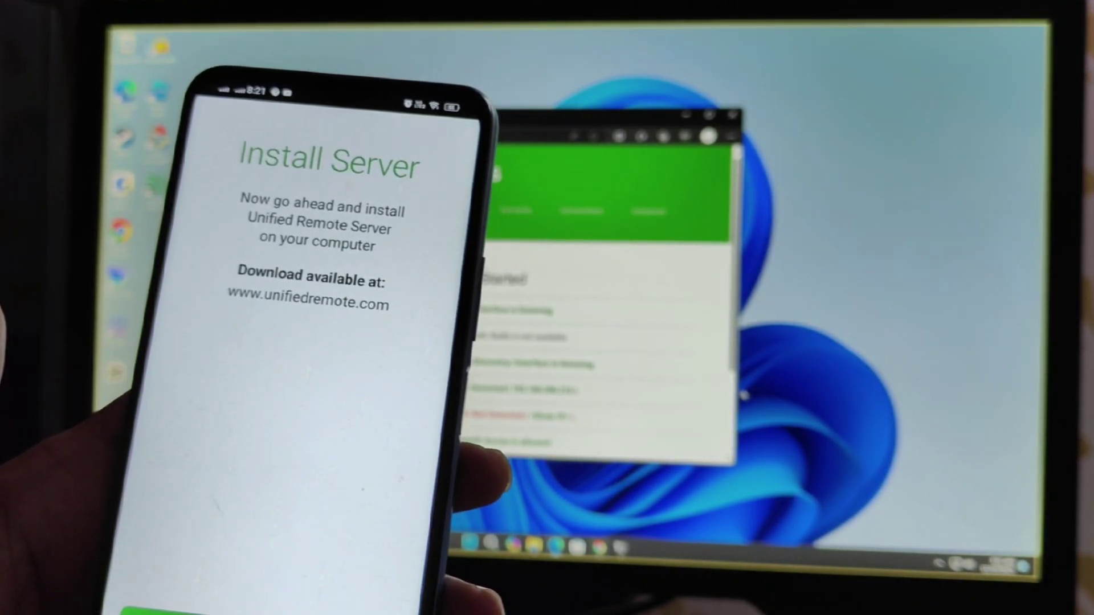
# Pass the Install Server intro, acknowledge Bluetooth notice and allow nearby devices
pyautogui.click(163, 609)
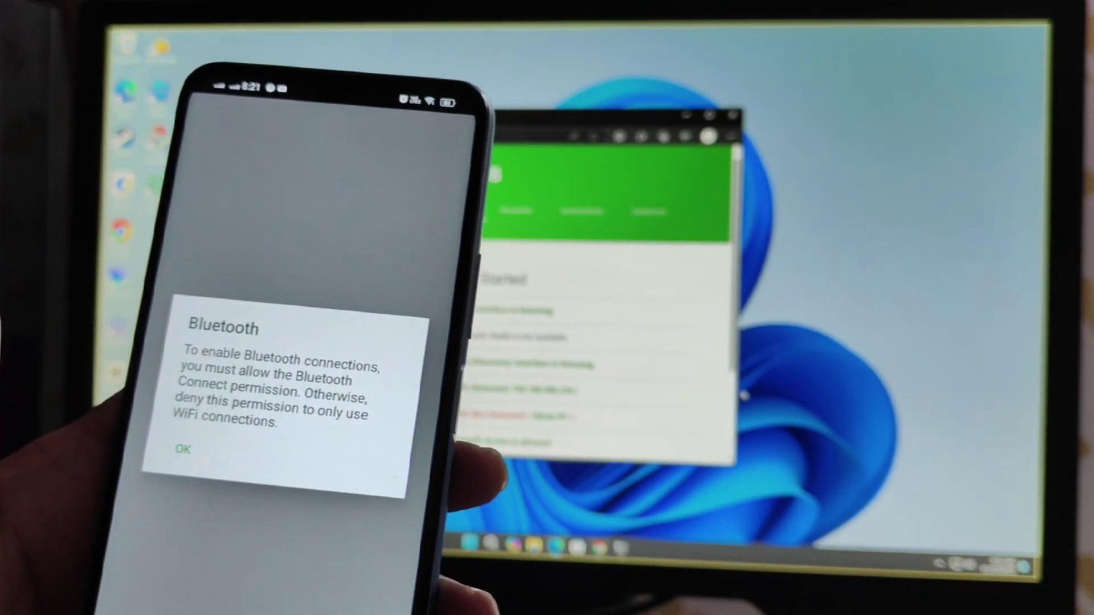
pyautogui.click(182, 451)
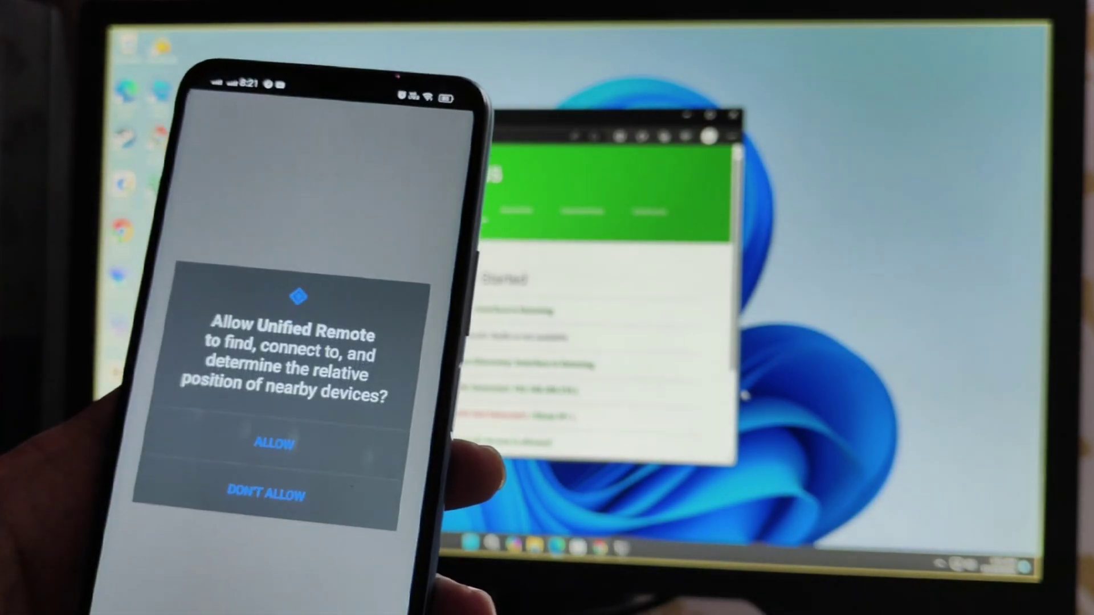
pyautogui.click(277, 447)
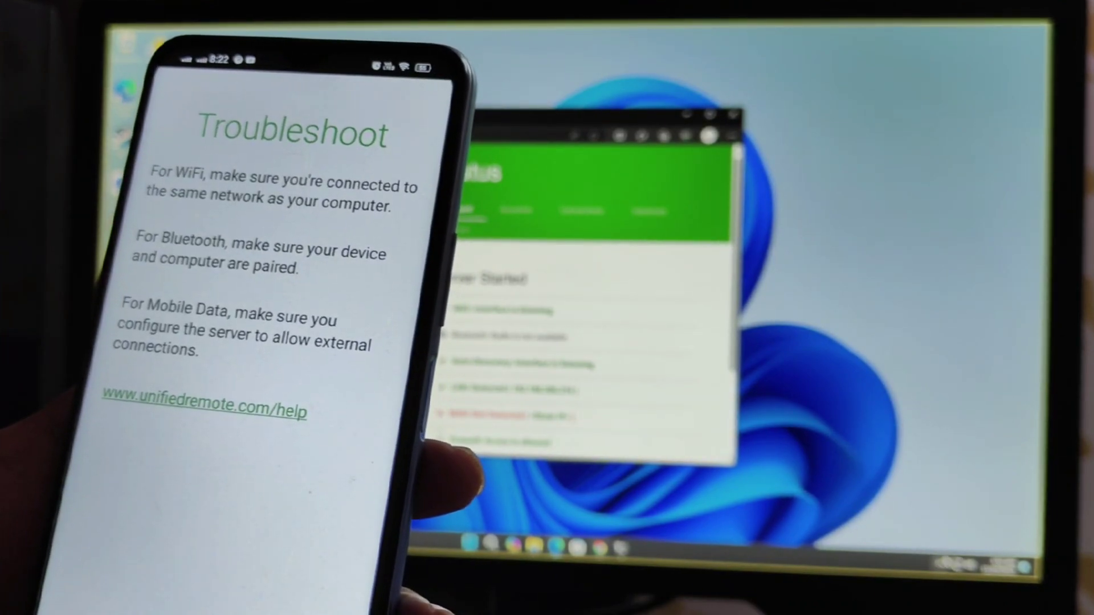
# Connect the PC to the first Wi-Fi network from Quick Settings
pyautogui.click(966, 566)
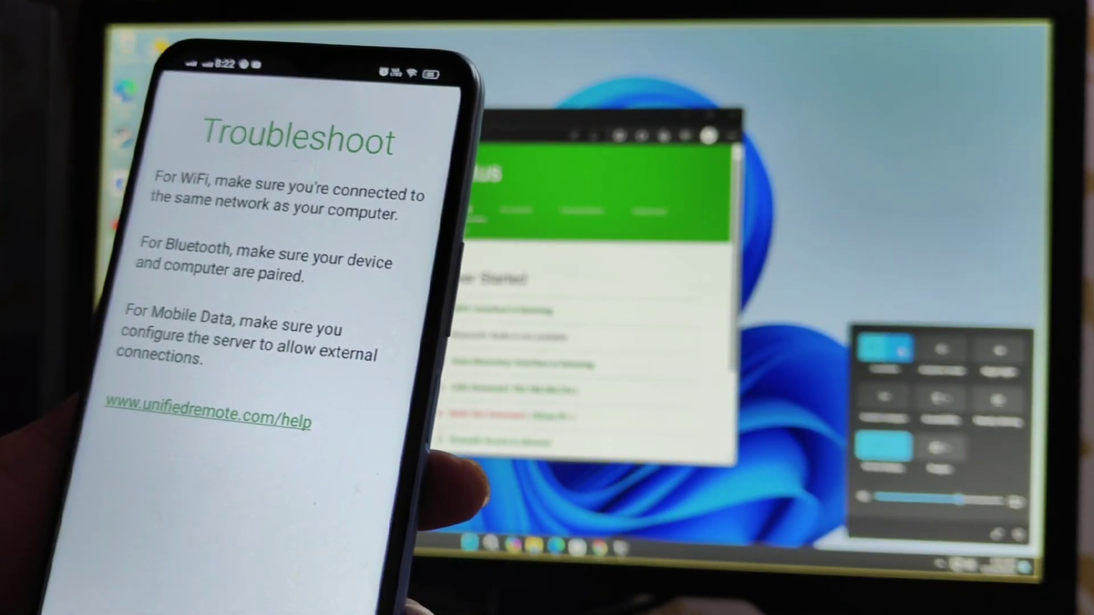
pyautogui.click(899, 351)
pyautogui.click(898, 359)
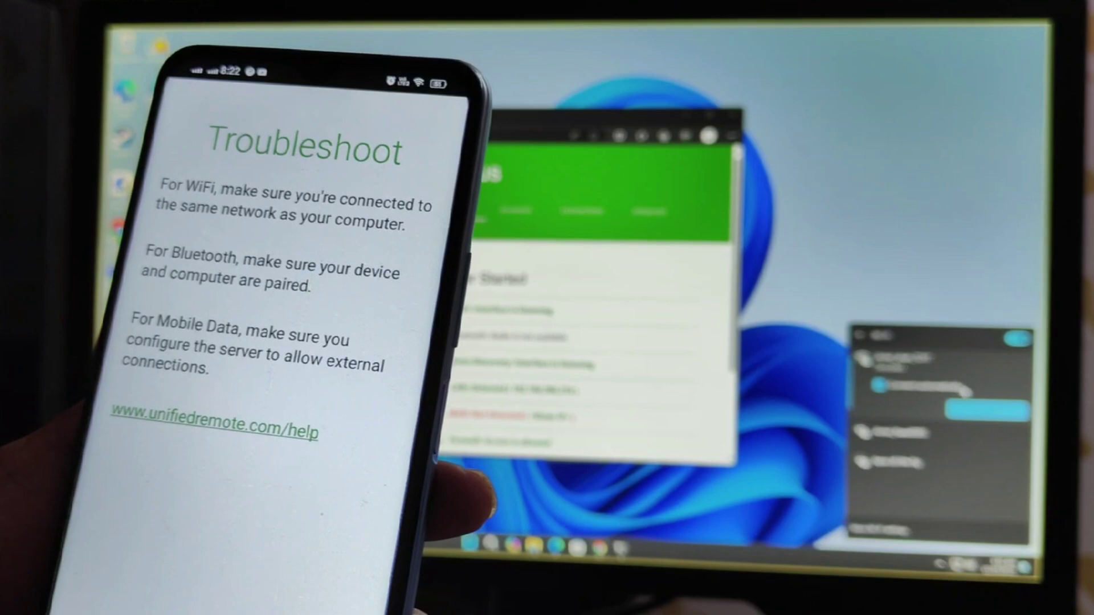
pyautogui.click(972, 409)
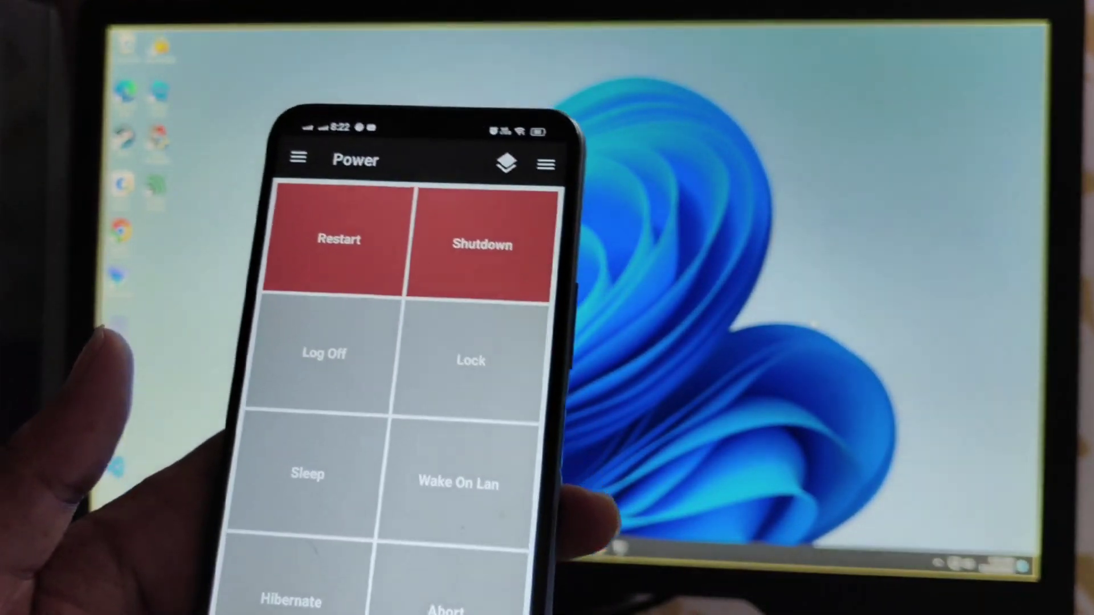
# Lock the PC from the Power remote, dismiss the lock screen with a key, and lock it again
pyautogui.click(492, 415)
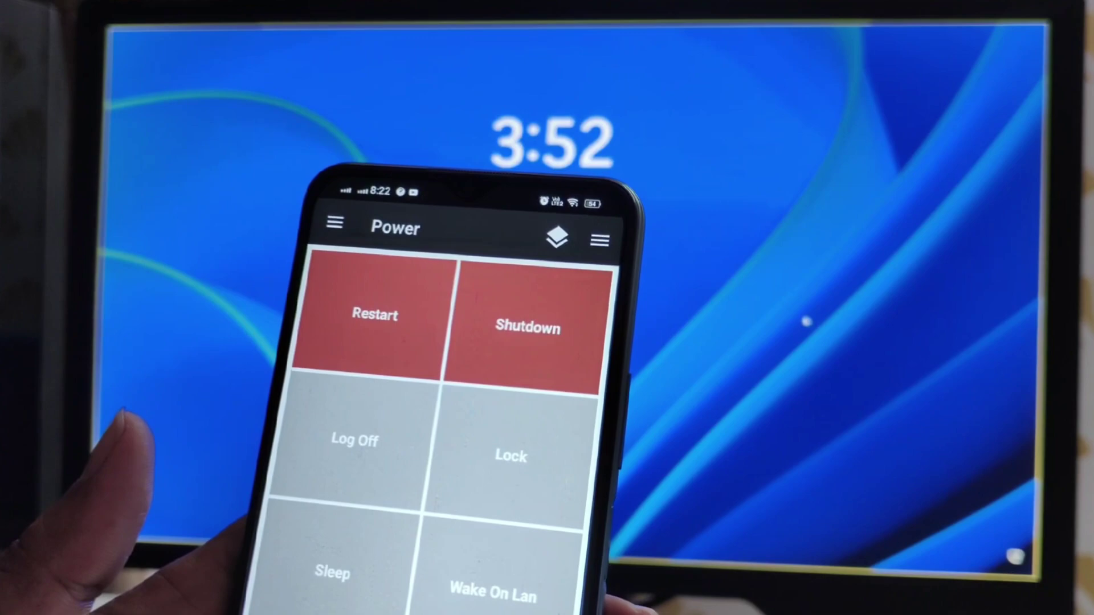
pyautogui.press('space')
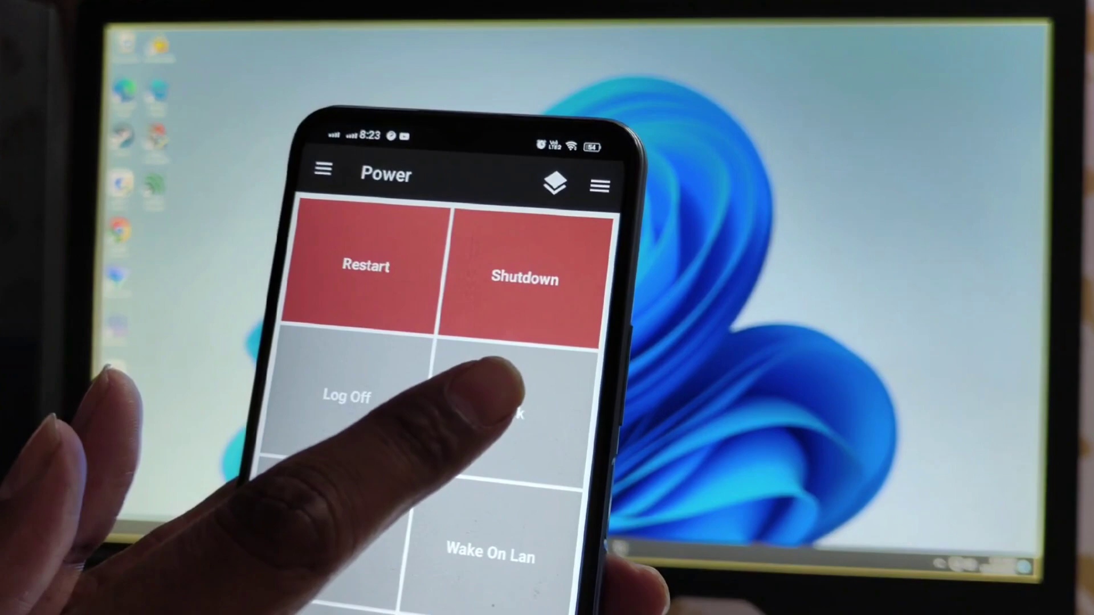
pyautogui.click(513, 398)
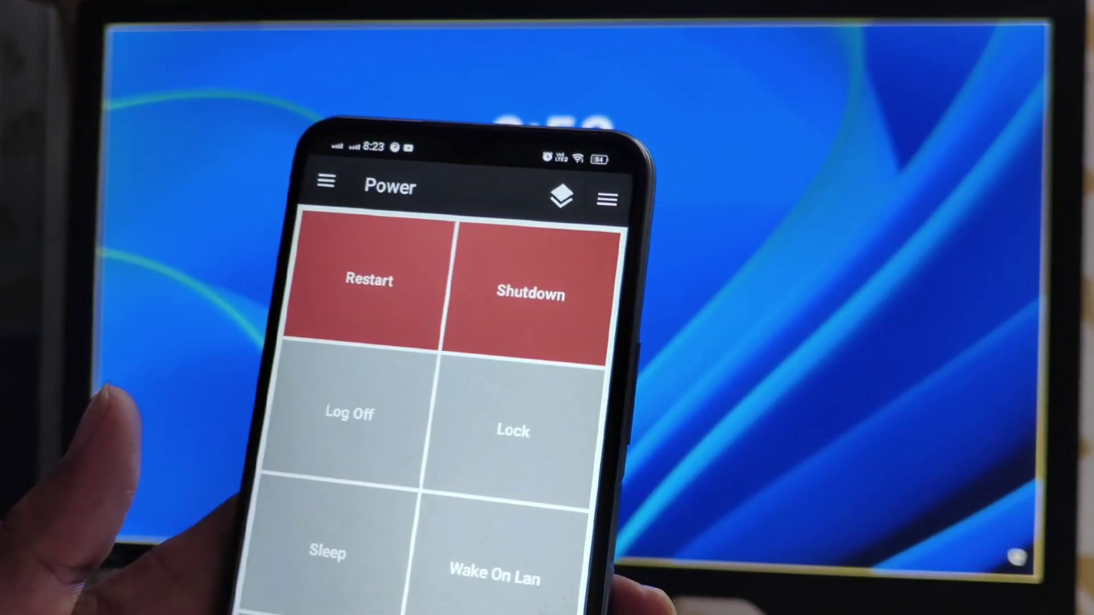